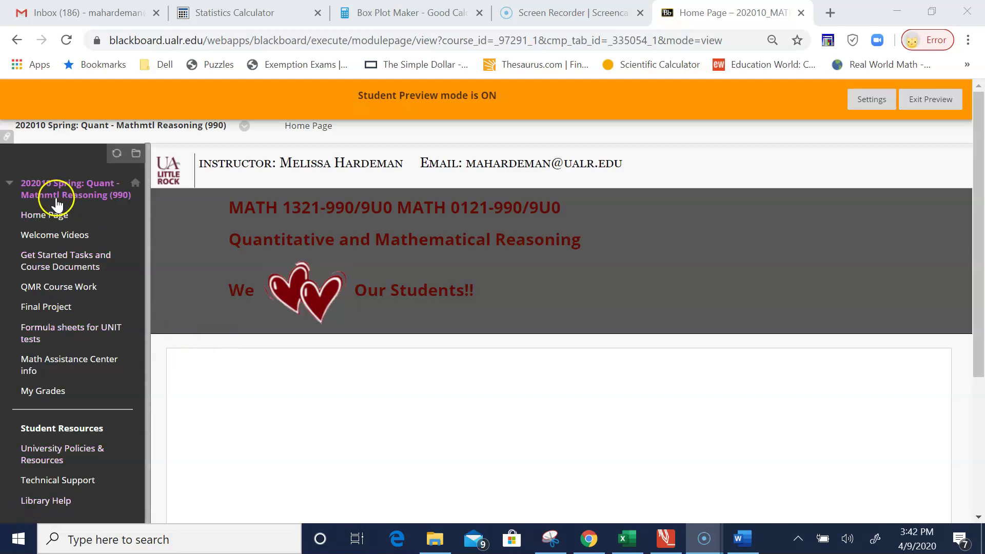
Step: Open the Final Project section and scroll to the Final Project Document upload link due April 29
left_click(53, 311)
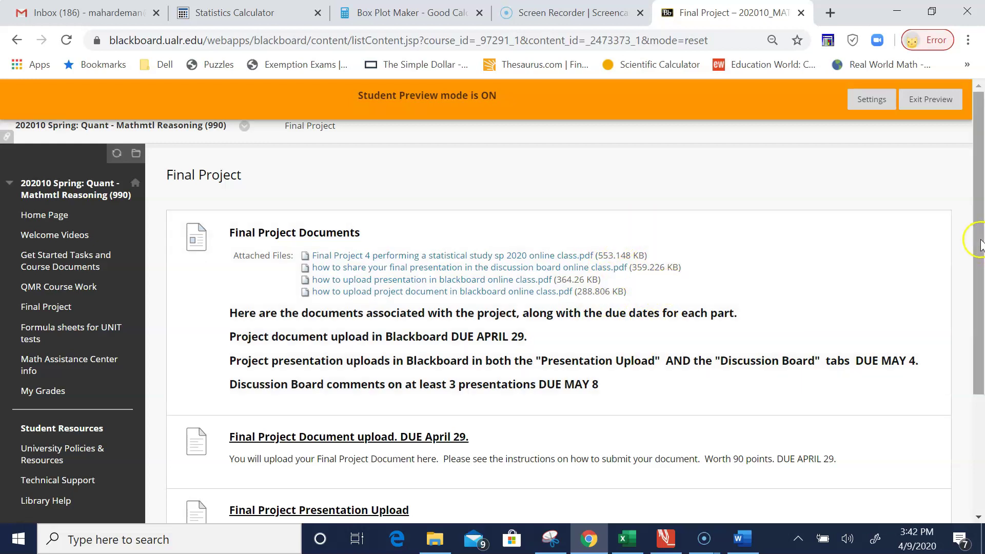
left_click_drag(980, 245, 982, 367)
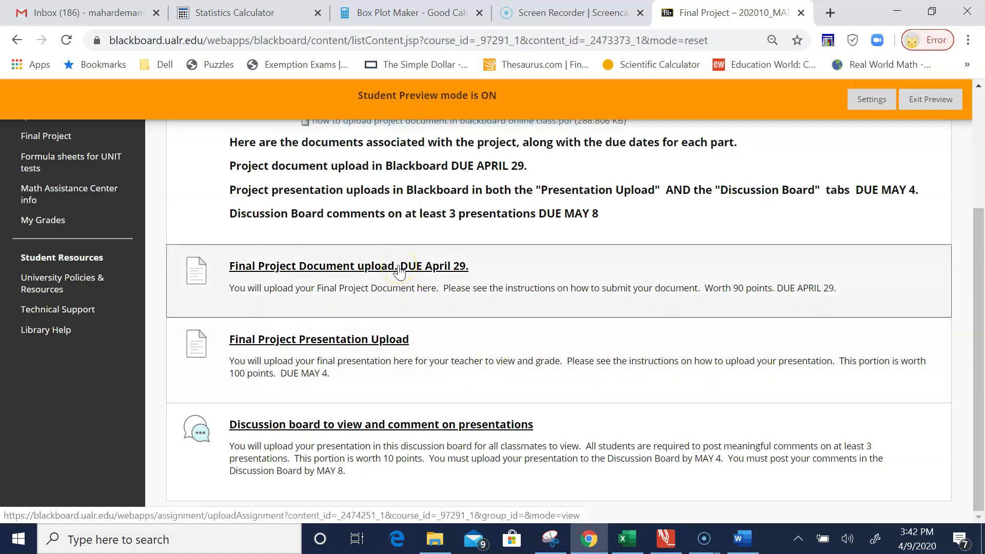
Step: Attach 'Assessment Fall 2019 College Algebra Knowledge data (1).docx' from FALL 2019 and submit the document assignment
left_click(399, 267)
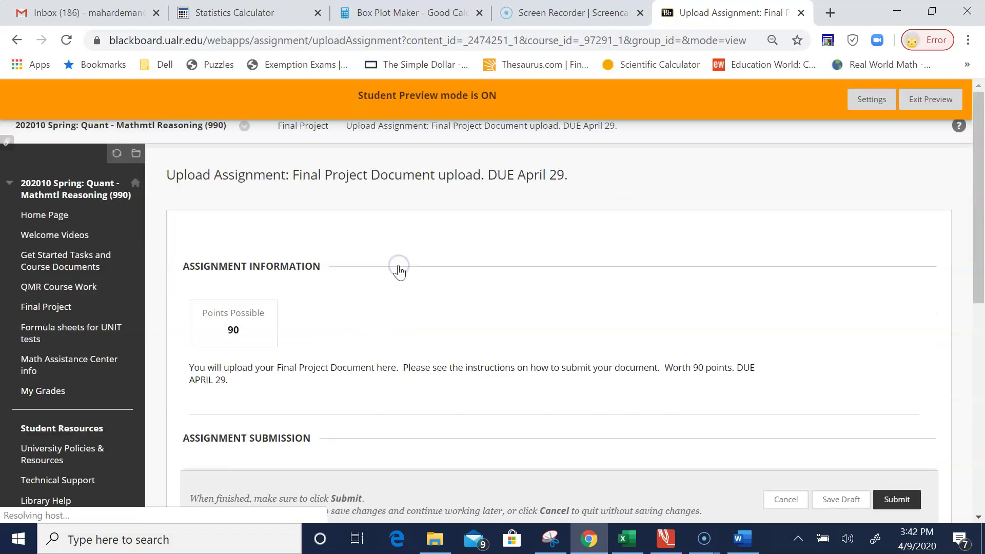
left_click_drag(980, 169, 981, 264)
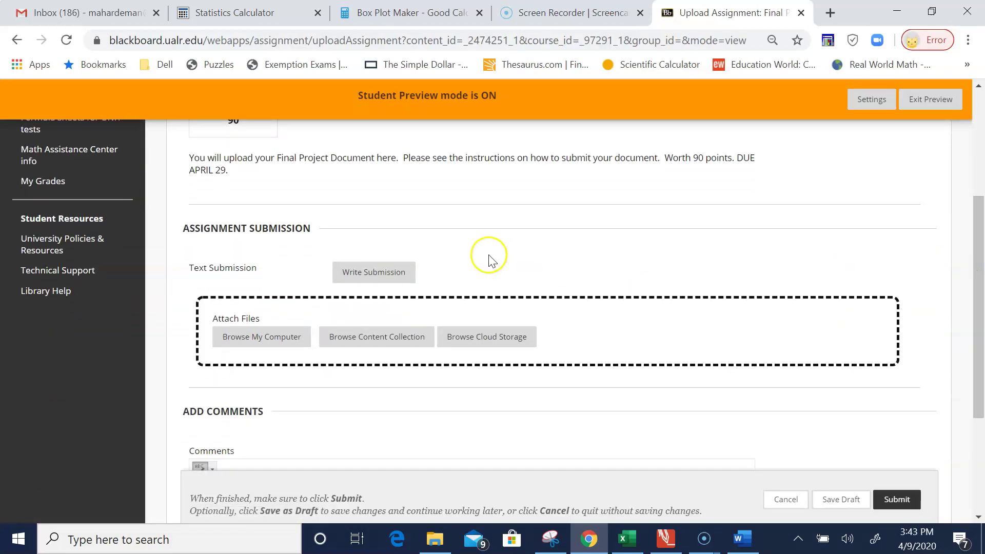
left_click(249, 338)
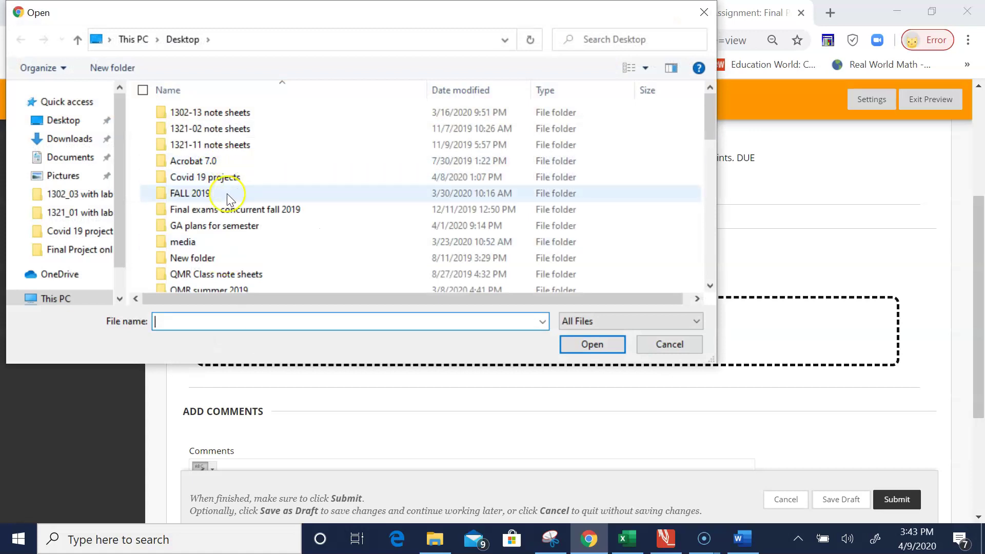
double_click(198, 195)
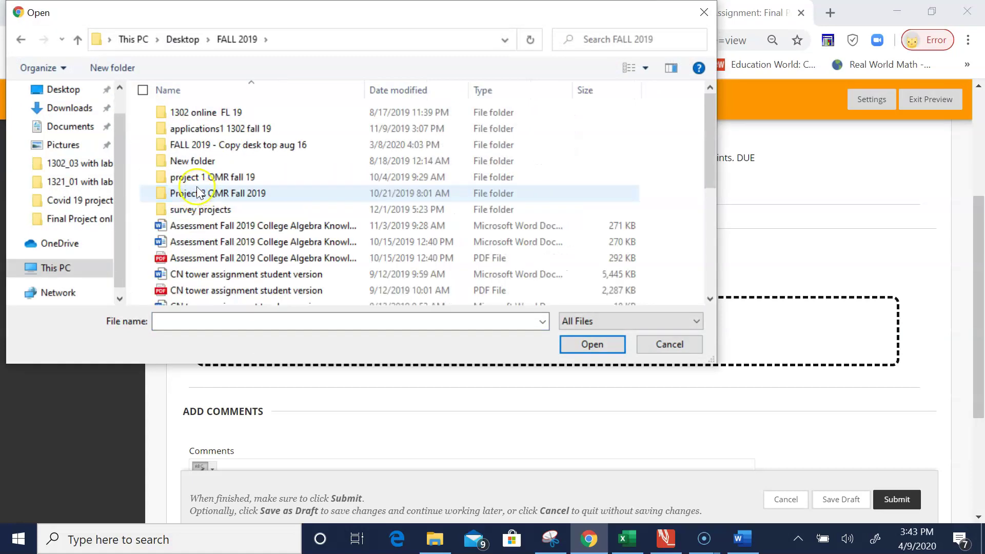
double_click(202, 227)
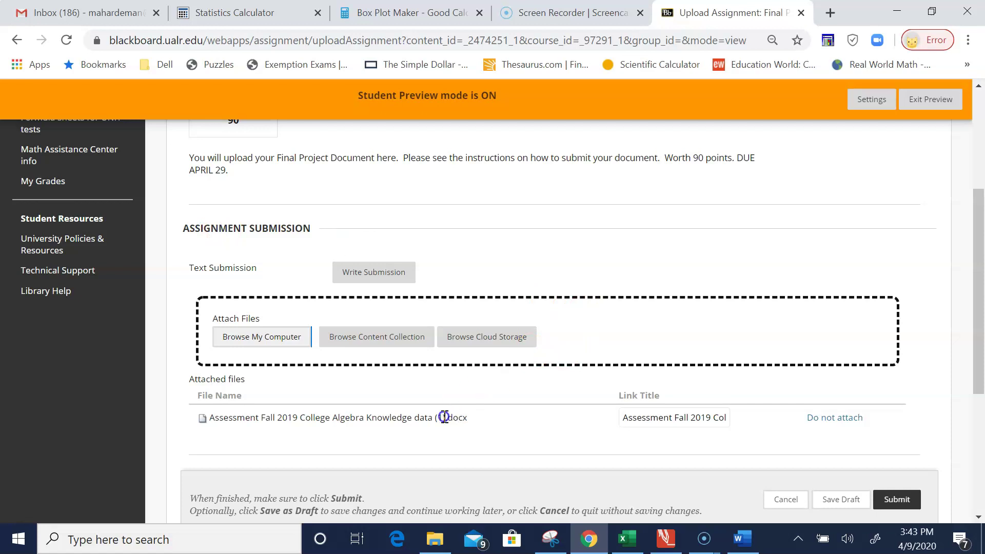
left_click_drag(978, 295, 980, 390)
left_click(893, 500)
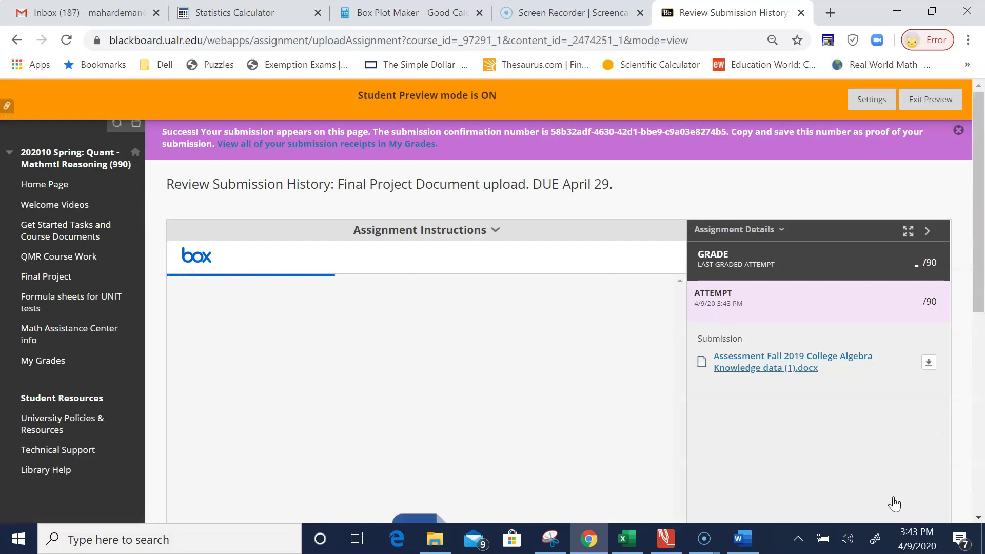
Step: Scroll through the success receipt and Box preview of the submitted College Algebra .docx attempt
scroll(894, 504, "down", 3)
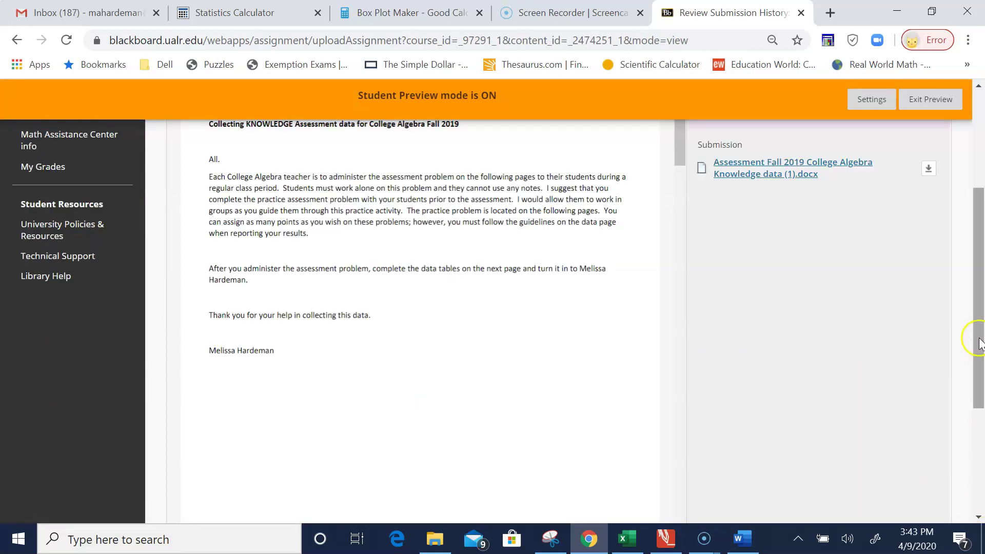
left_click_drag(979, 341, 966, 247)
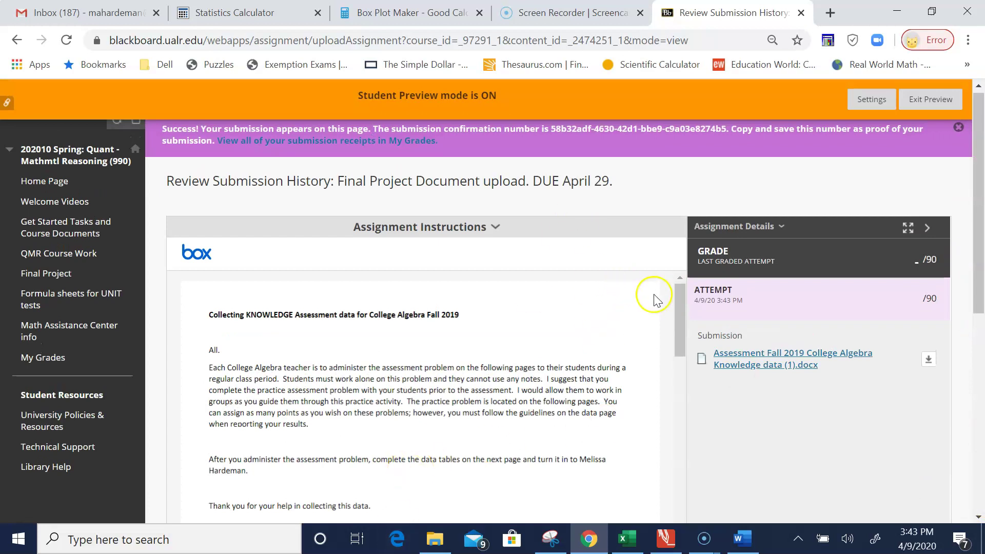
left_click_drag(680, 322, 672, 399)
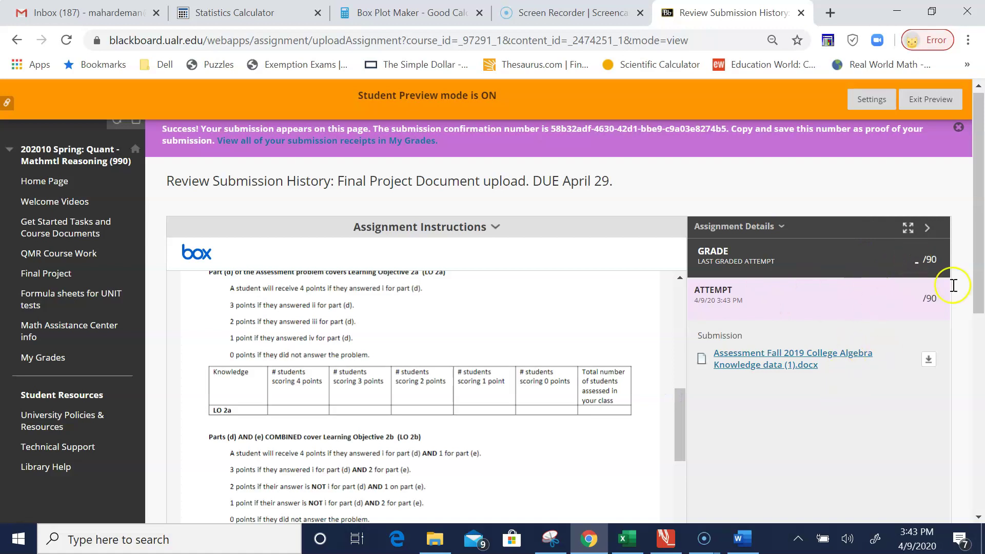
mouse_move(977, 254)
left_mouse_down()
mouse_move(974, 363)
mouse_move(973, 259)
left_mouse_up()
left_click_drag(681, 395, 688, 257)
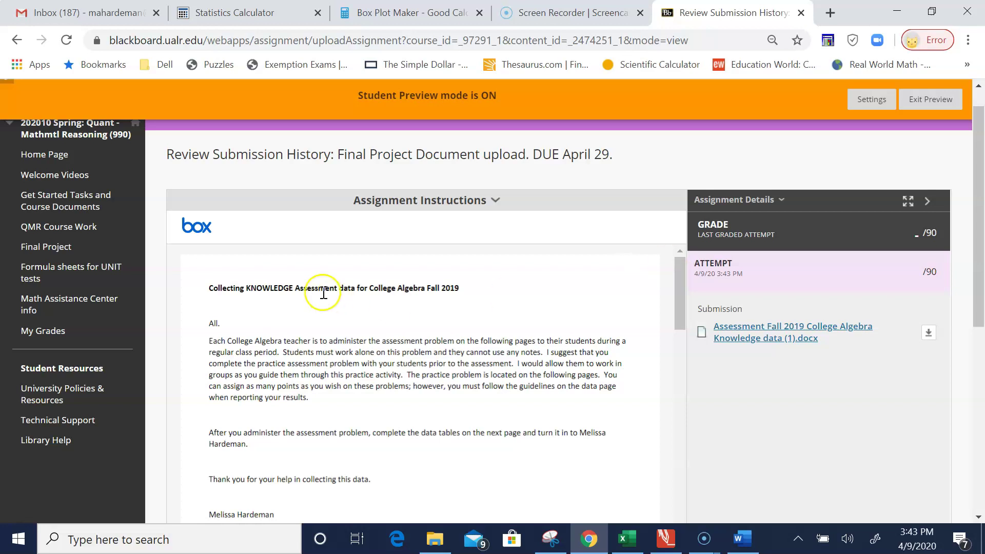
Step: Open the Final Project Presentation Upload assignment (100 points, due May 4) and start a written submission
left_click(61, 248)
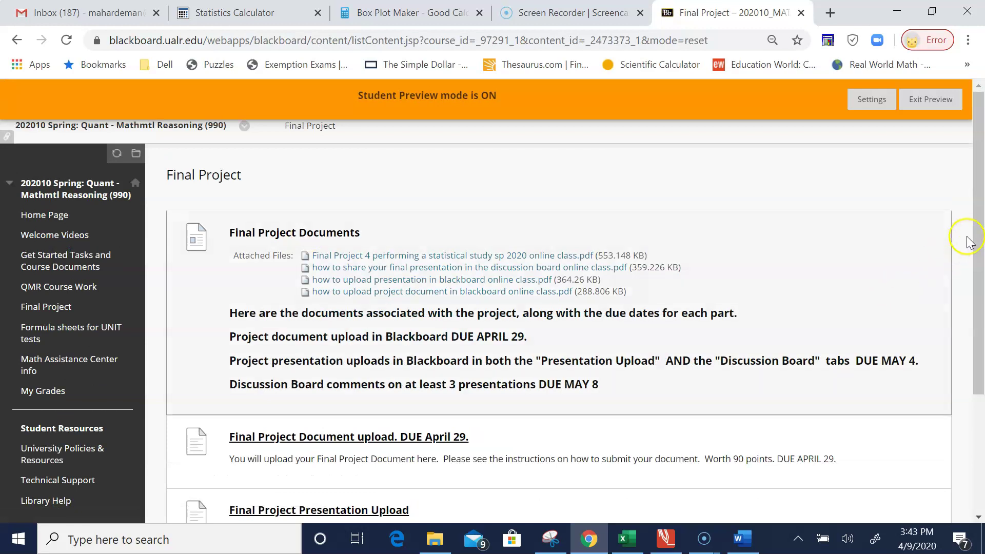
left_click_drag(976, 221, 981, 342)
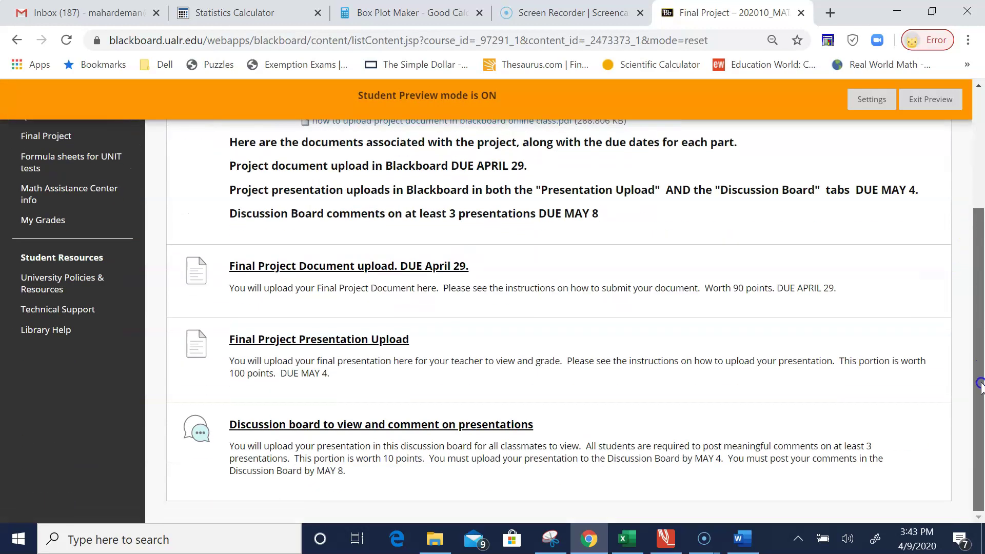
left_click(339, 339)
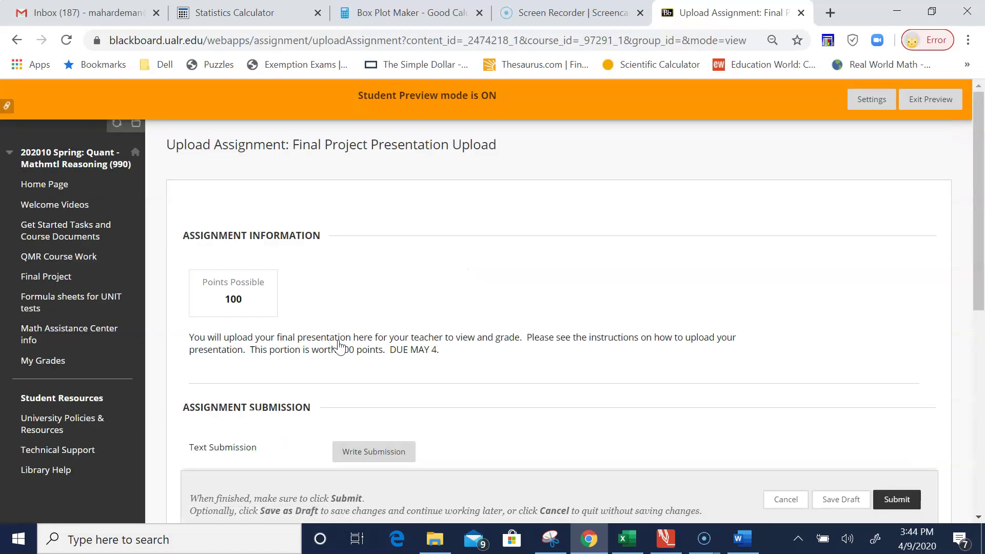
left_click_drag(977, 206, 982, 334)
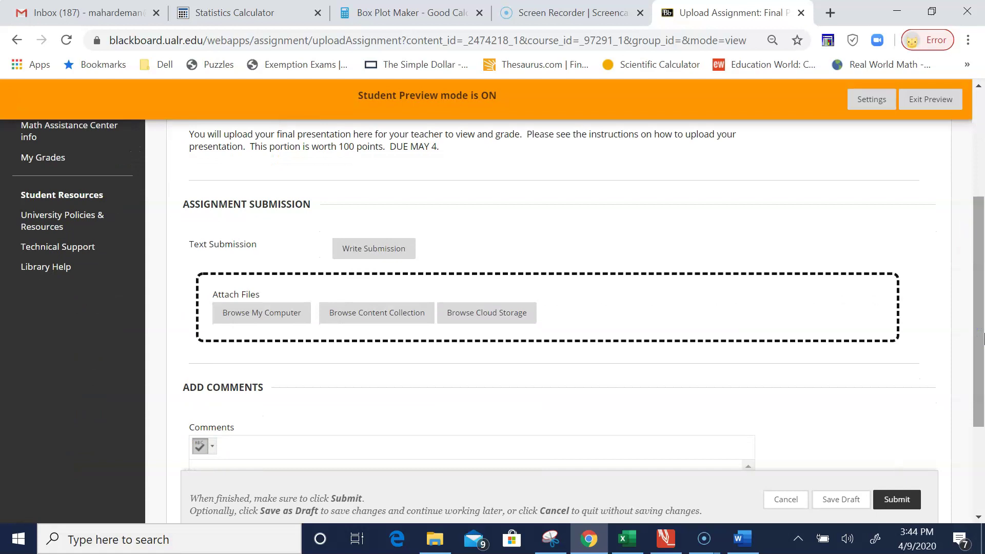
left_click(381, 258)
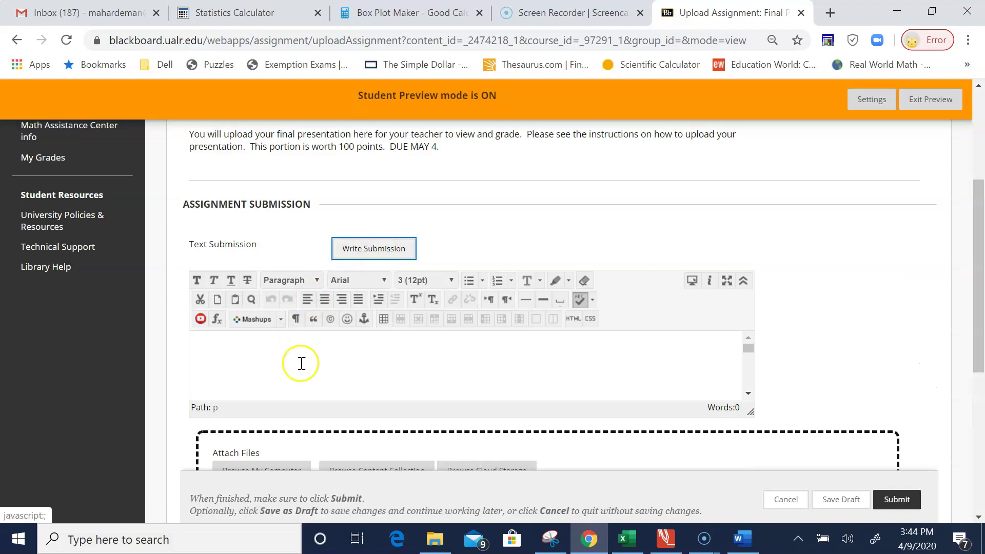
Step: Choose Kaltura Media from the embeddable media list, then Add New > Media Upload
left_click(280, 319)
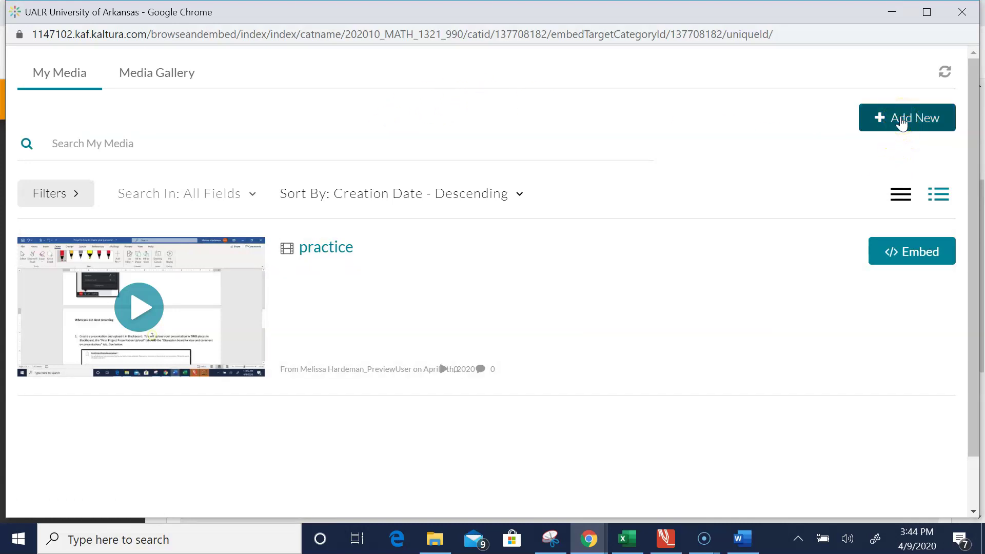
left_click(901, 121)
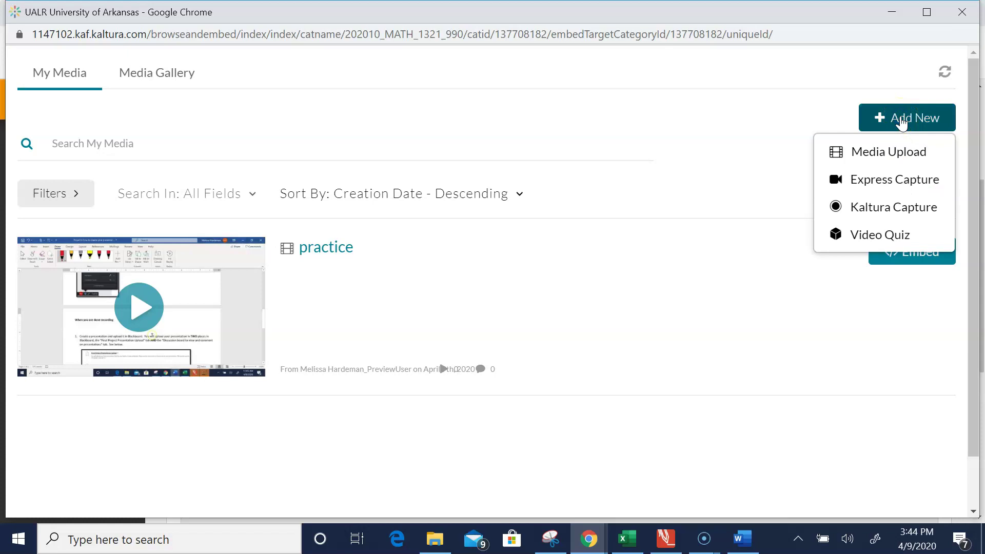
left_click(898, 158)
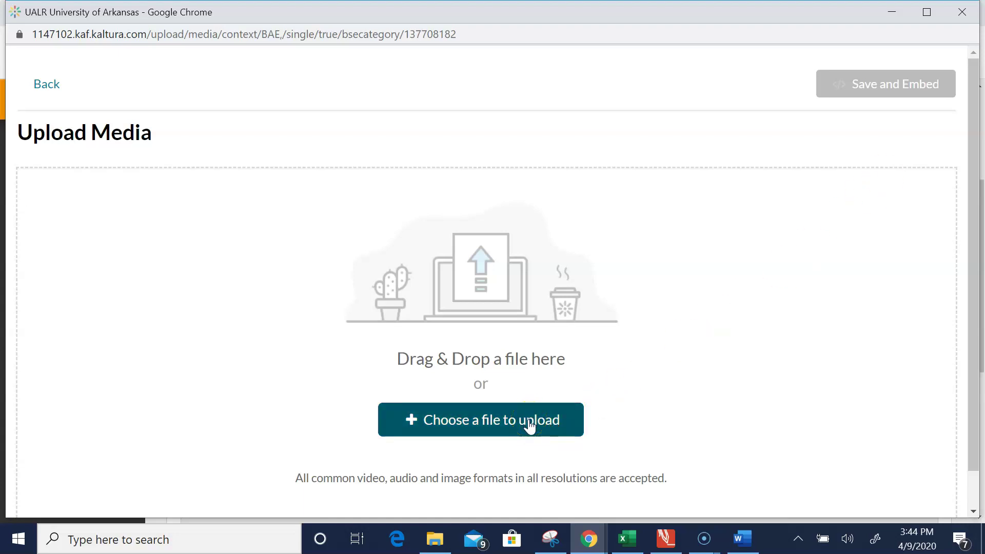
Step: Pick the practice video from the Desktop as the file to upload
left_click(530, 424)
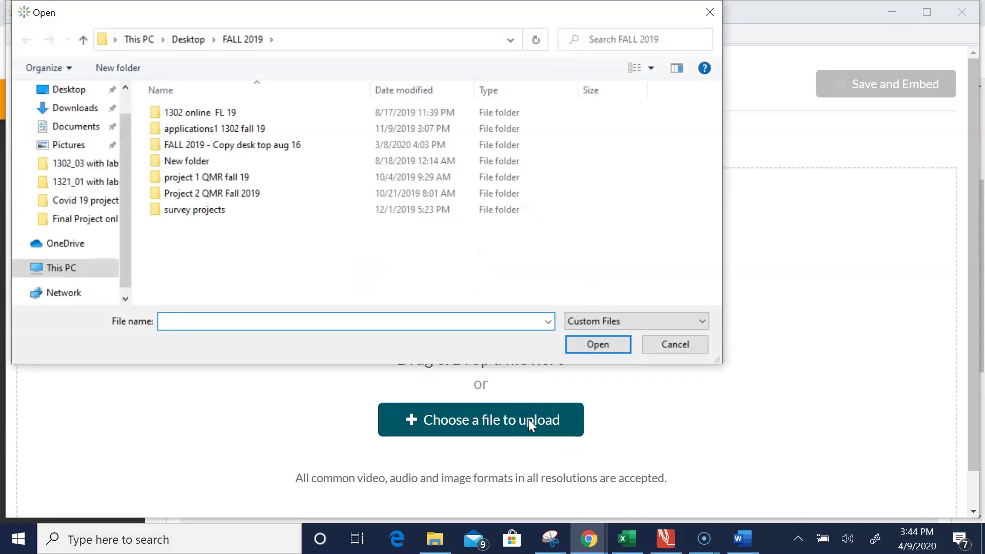
left_click(187, 40)
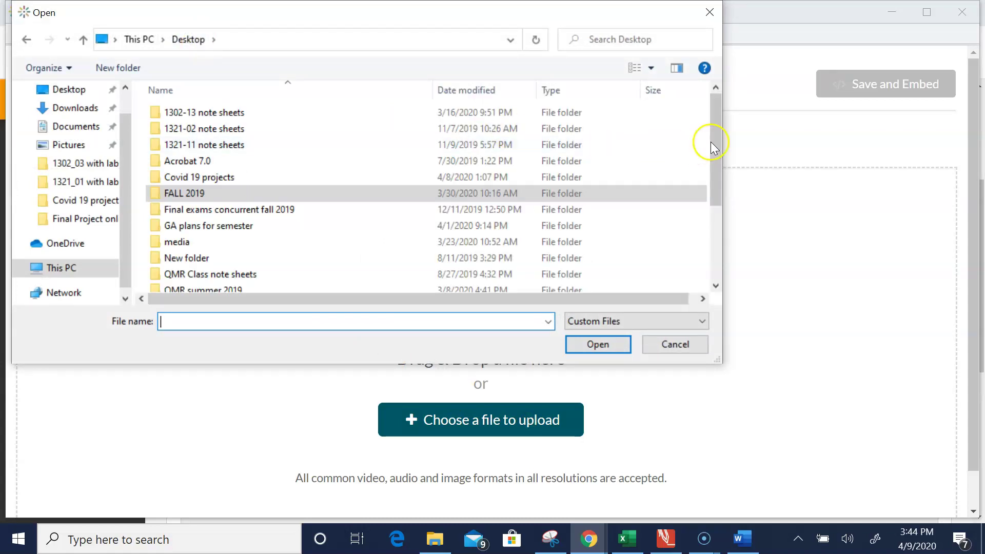
left_click_drag(713, 140, 706, 238)
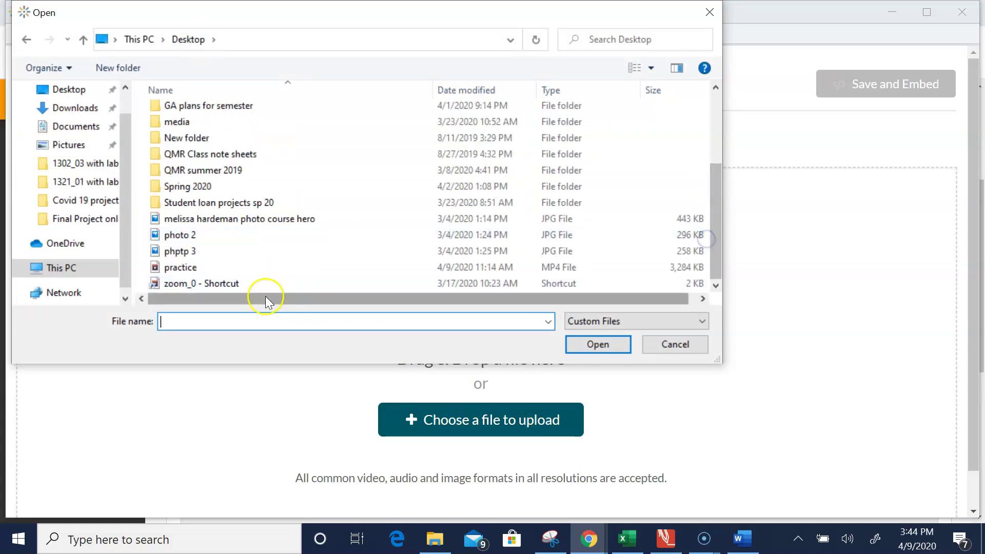
double_click(201, 267)
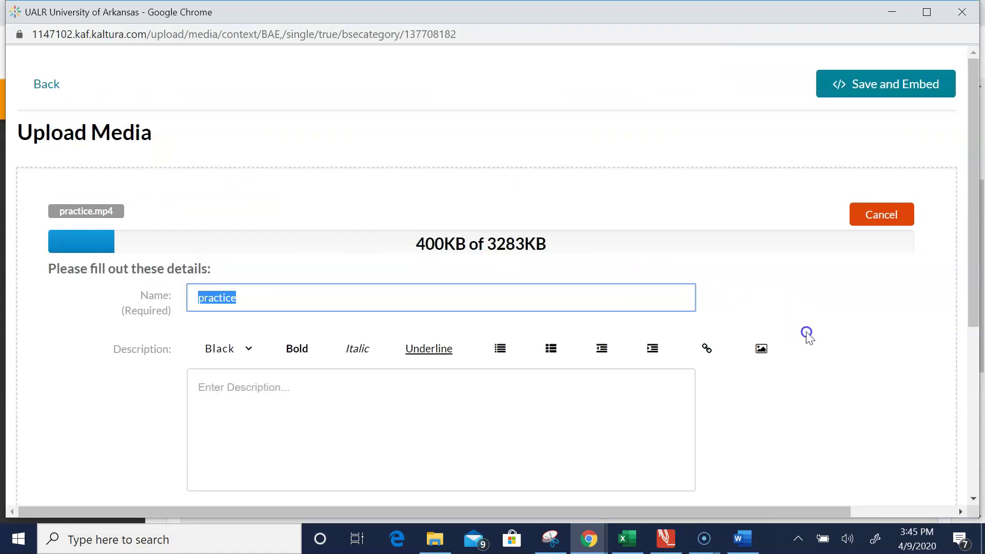
Step: Replace the name 'practice' with the student's name plus 'final project presentratation'
left_click(805, 354)
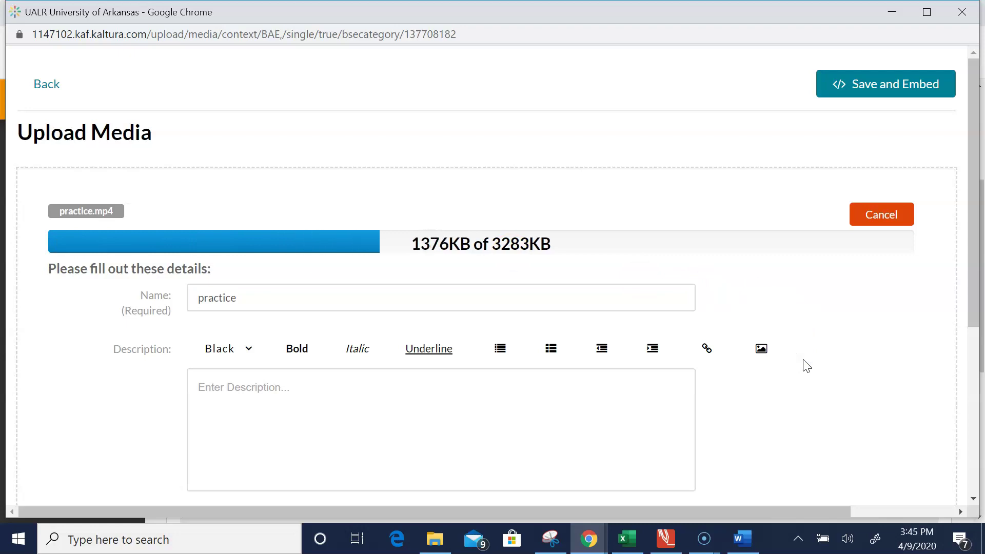
left_click(280, 285)
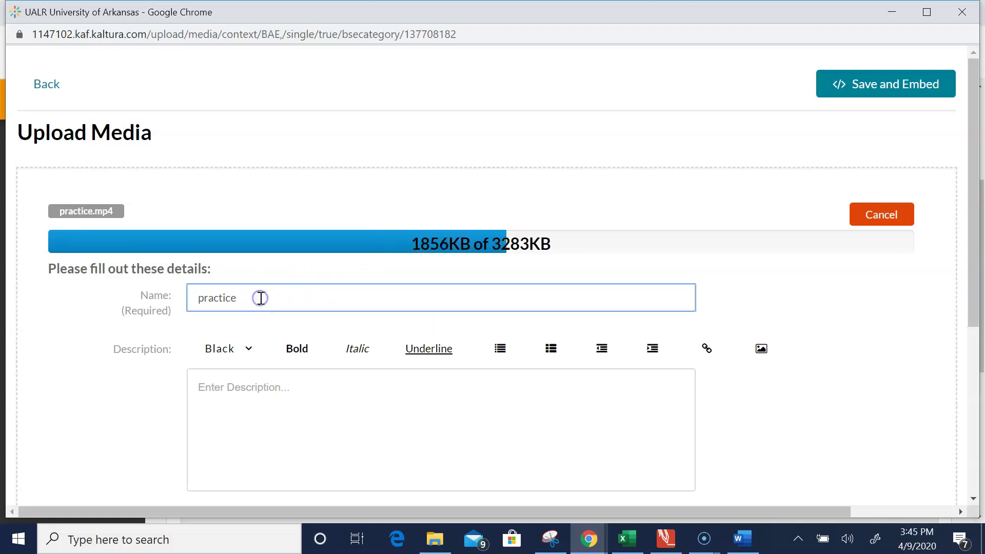
left_click_drag(259, 297, 201, 302)
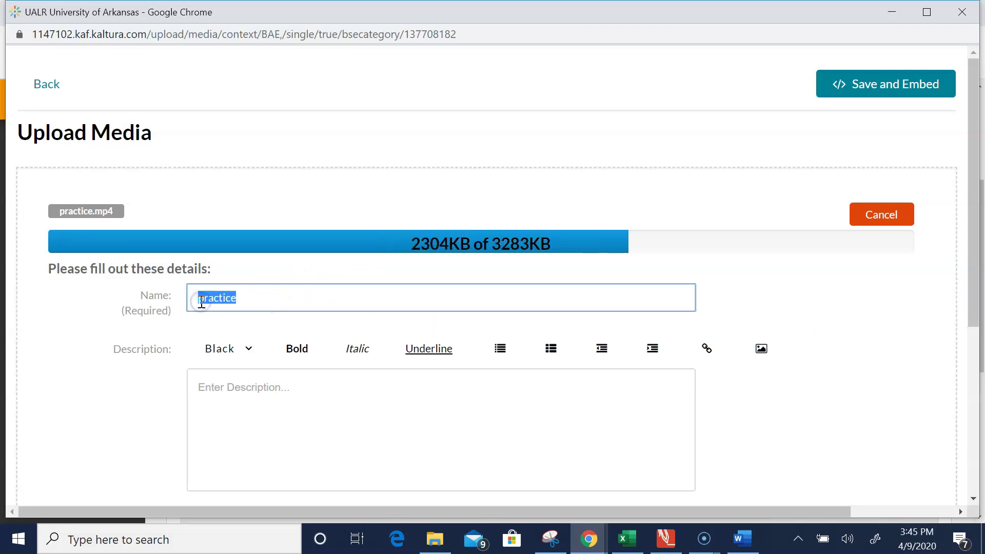
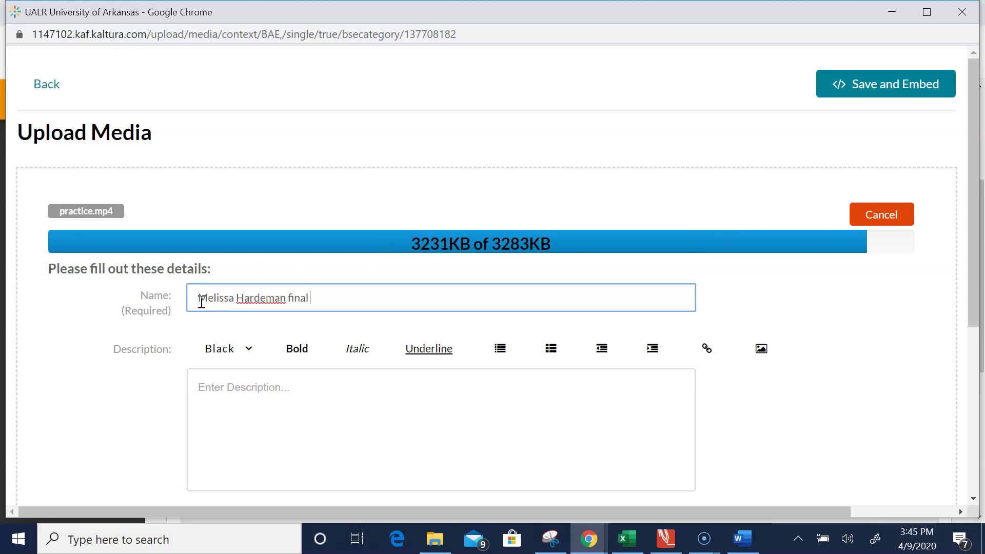
type("project presen")
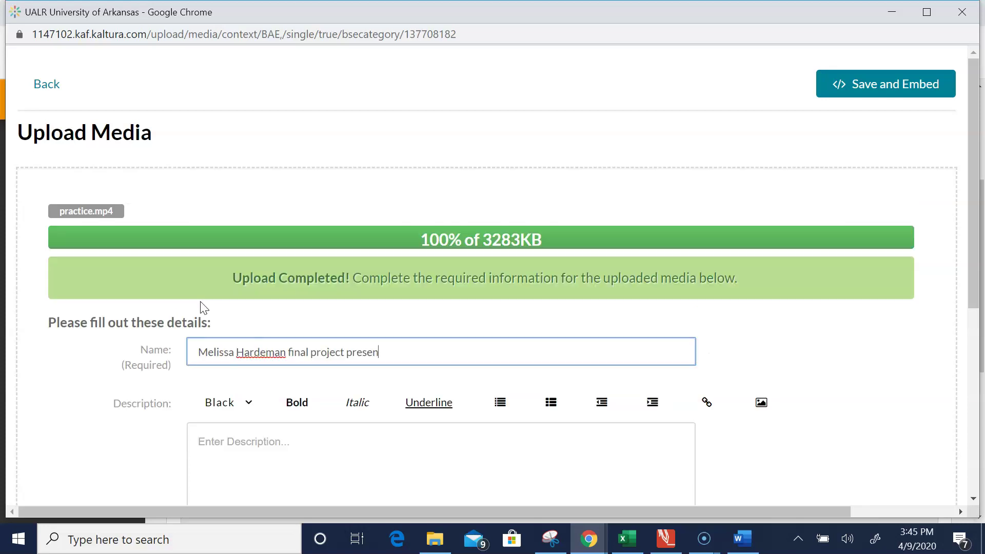
type("tratation")
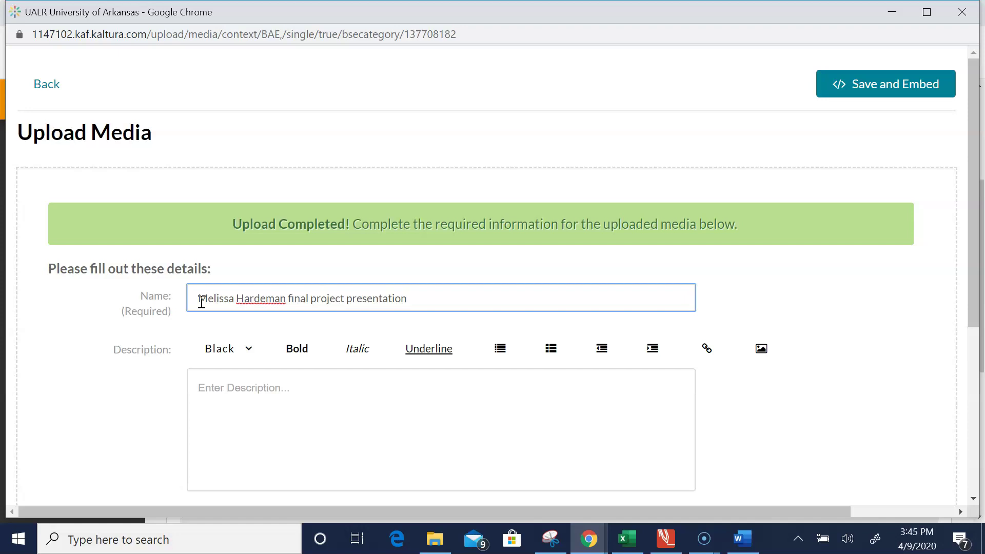
left_click(972, 74)
Step: Save and embed the video, then check it appears as a playable clip in the submission editor
left_click(866, 85)
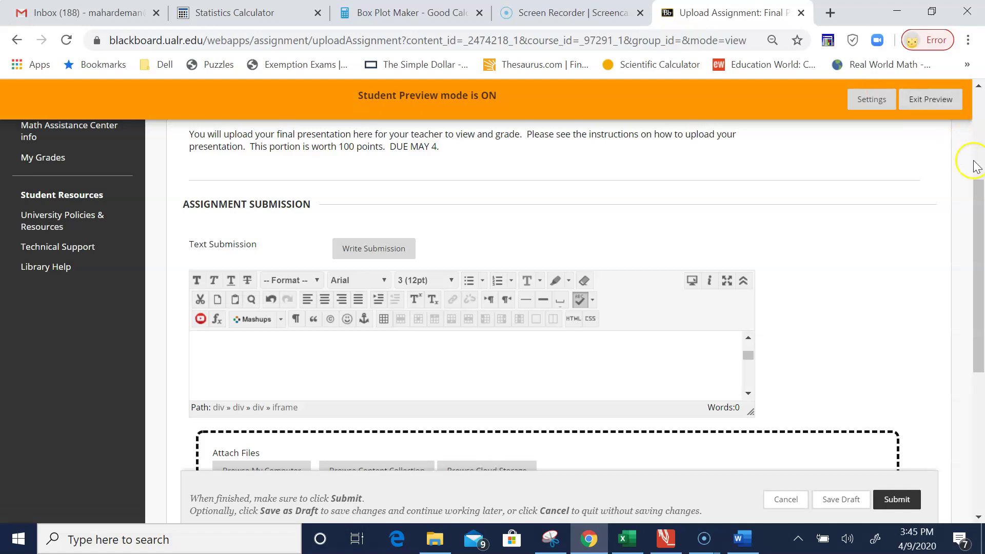
left_click_drag(981, 199, 981, 221)
left_click(750, 302)
left_click_drag(750, 302, 747, 291)
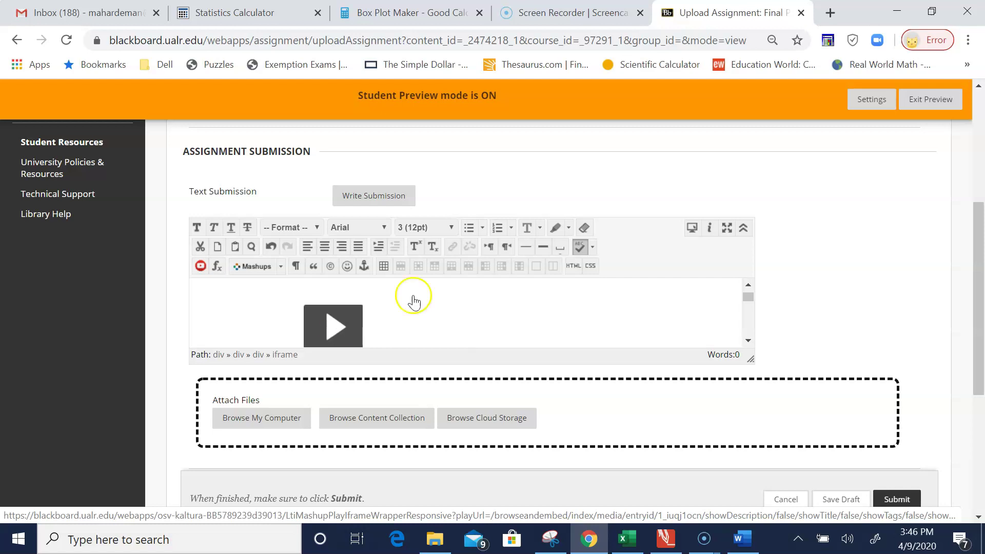
Step: Submit the Final Project Presentation Upload with the embedded video
left_click(725, 303)
left_click(748, 339)
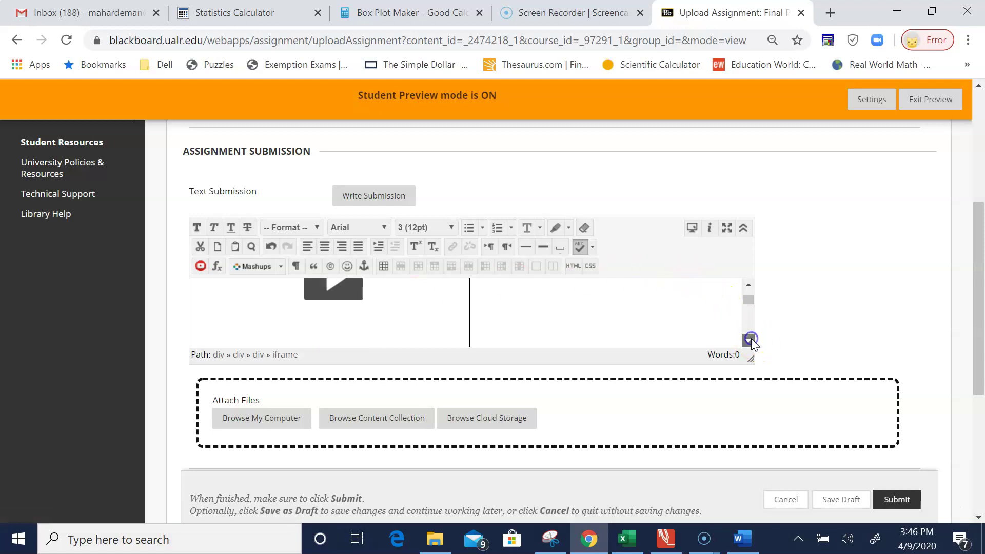
left_click_drag(978, 254, 979, 365)
left_click(892, 472)
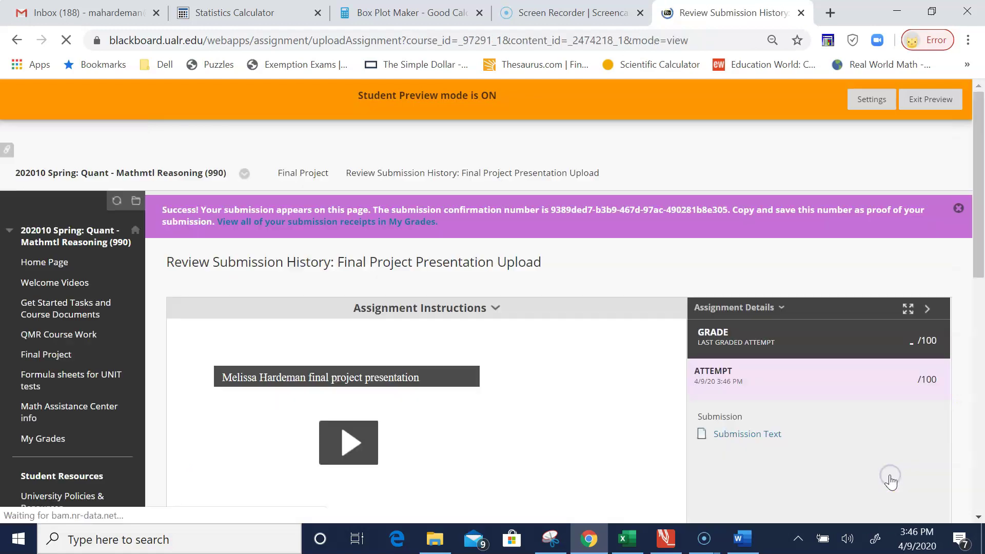